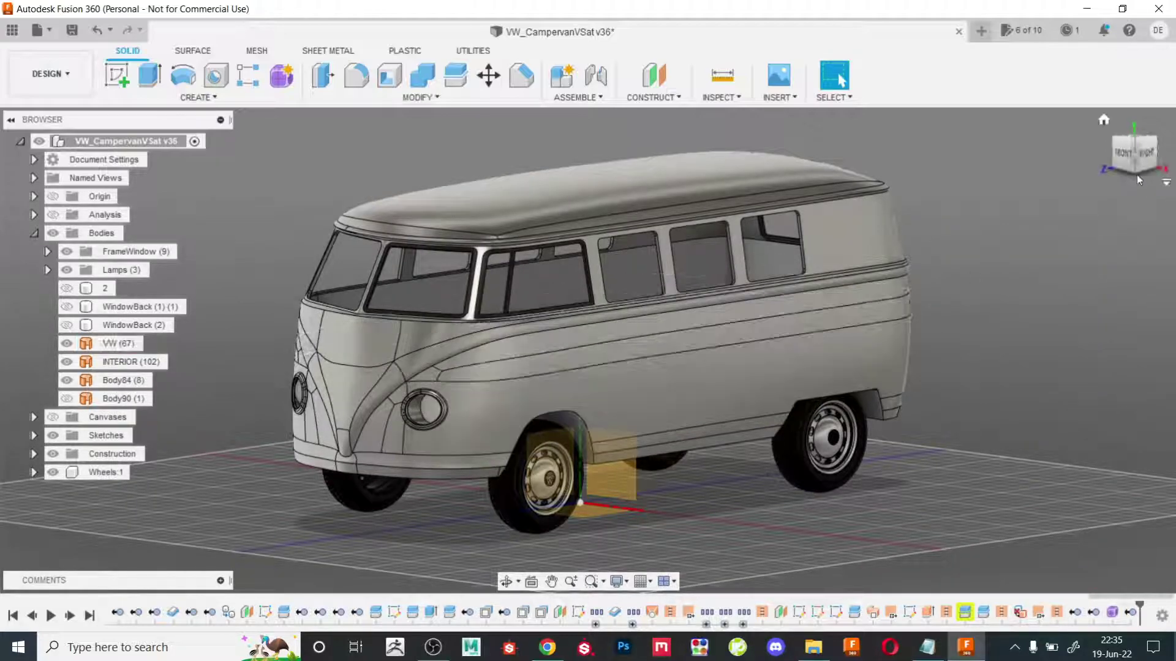
Zoom in and orbit close around the front wheel, hubcap and tyre
{"action": "scroll", "coordinate": [549, 478], "scroll_direction": "up", "scroll_amount": 10}
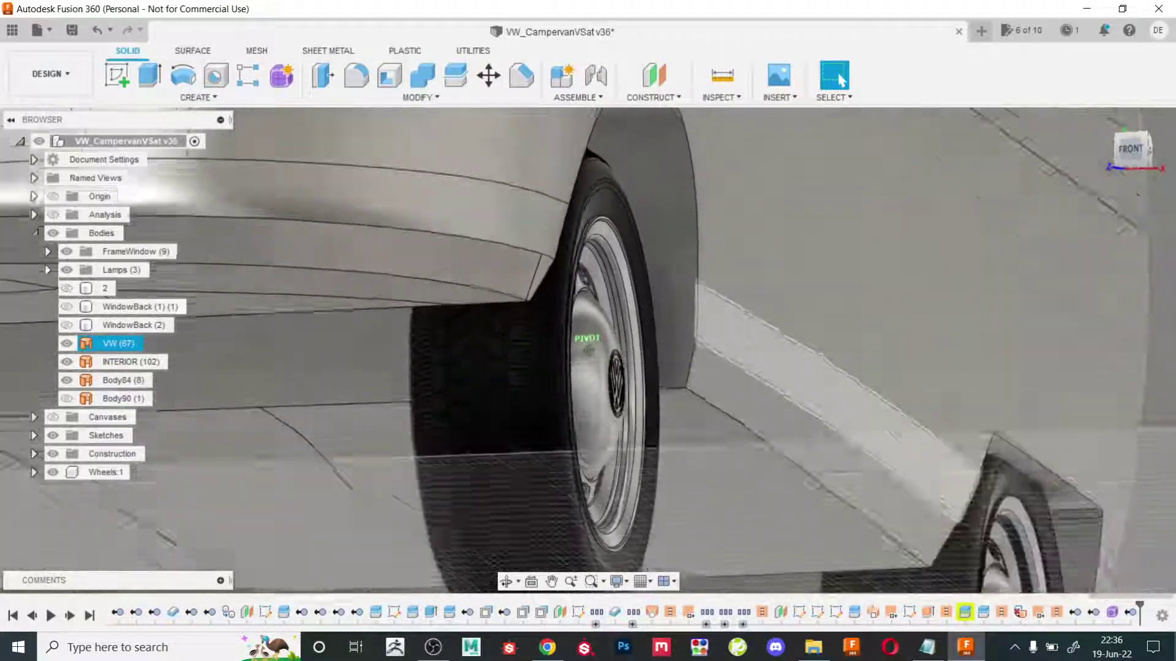
{"action": "middle_click_drag", "start_coordinate": [588, 349], "coordinate": [466, 343], "text": "shift"}
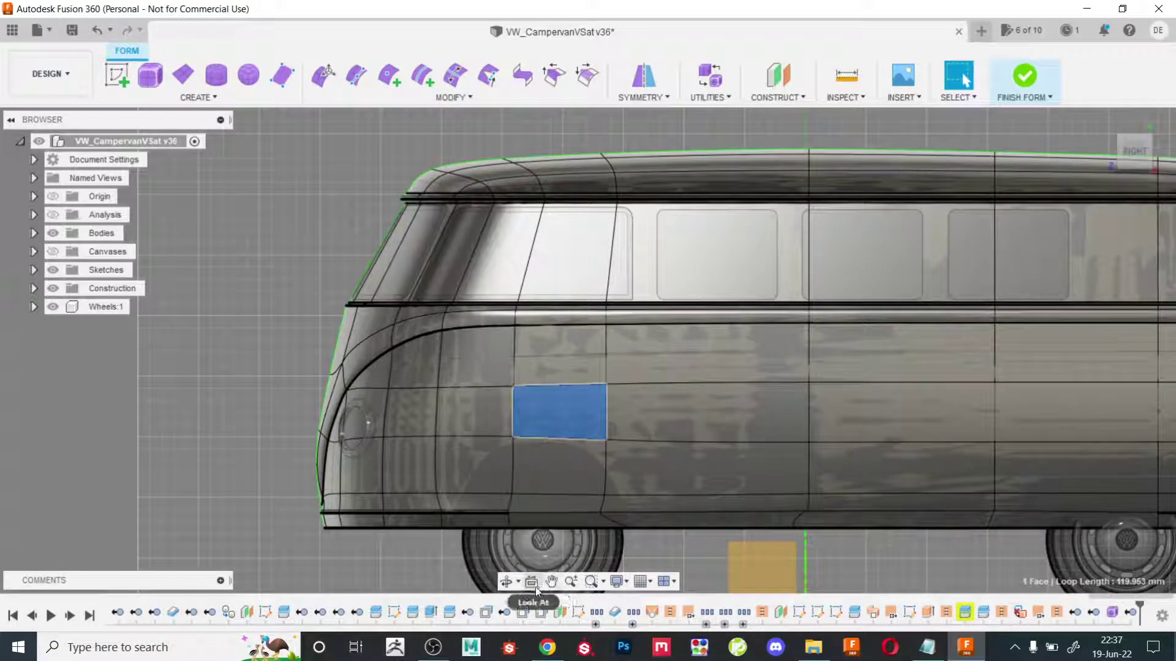
Pan the side view left and up, then finish the Form edit
{"action": "left_click", "coordinate": [551, 581]}
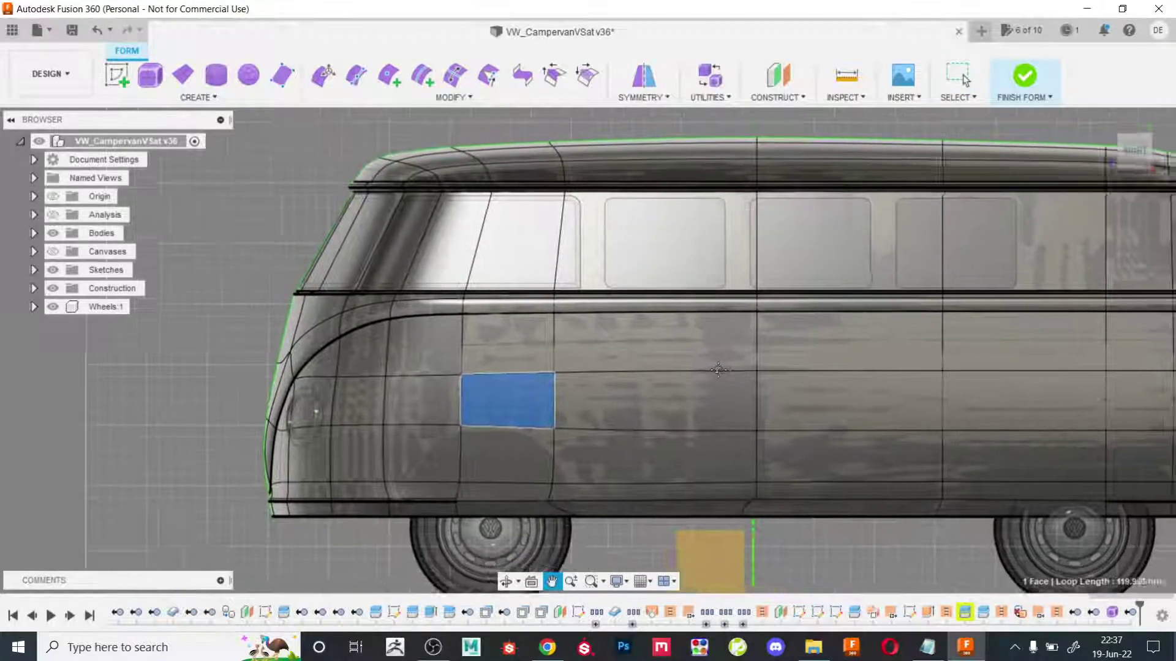
{"action": "left_click_drag", "start_coordinate": [773, 382], "coordinate": [592, 337]}
{"action": "key", "text": "Escape"}
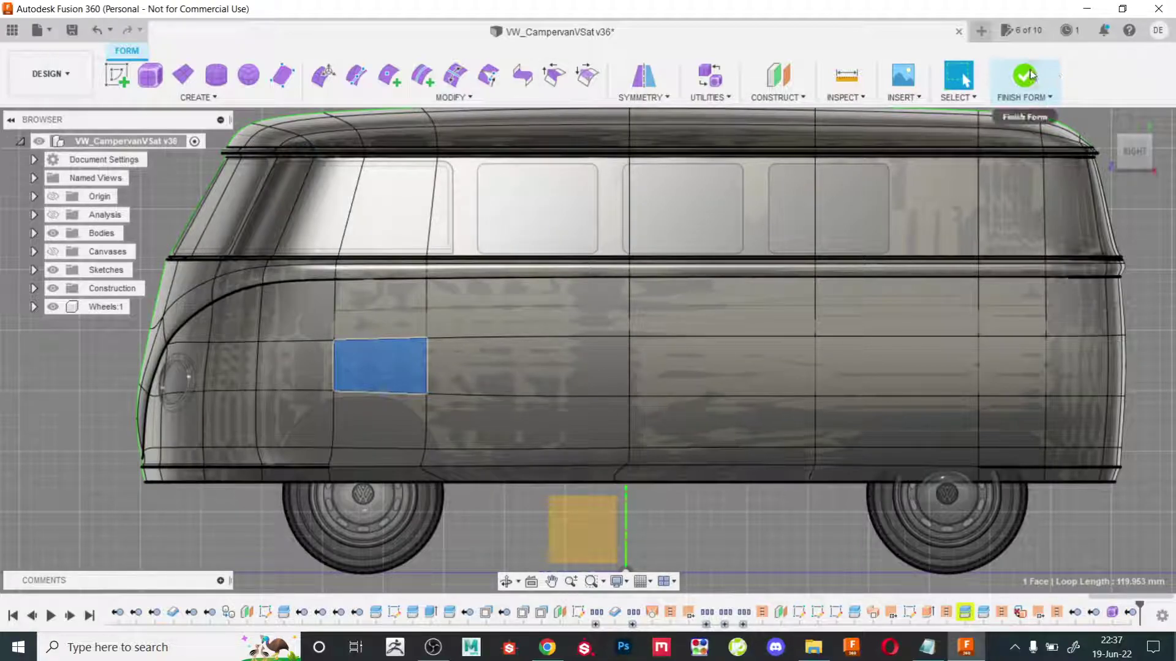
{"action": "left_click", "coordinate": [1044, 93]}
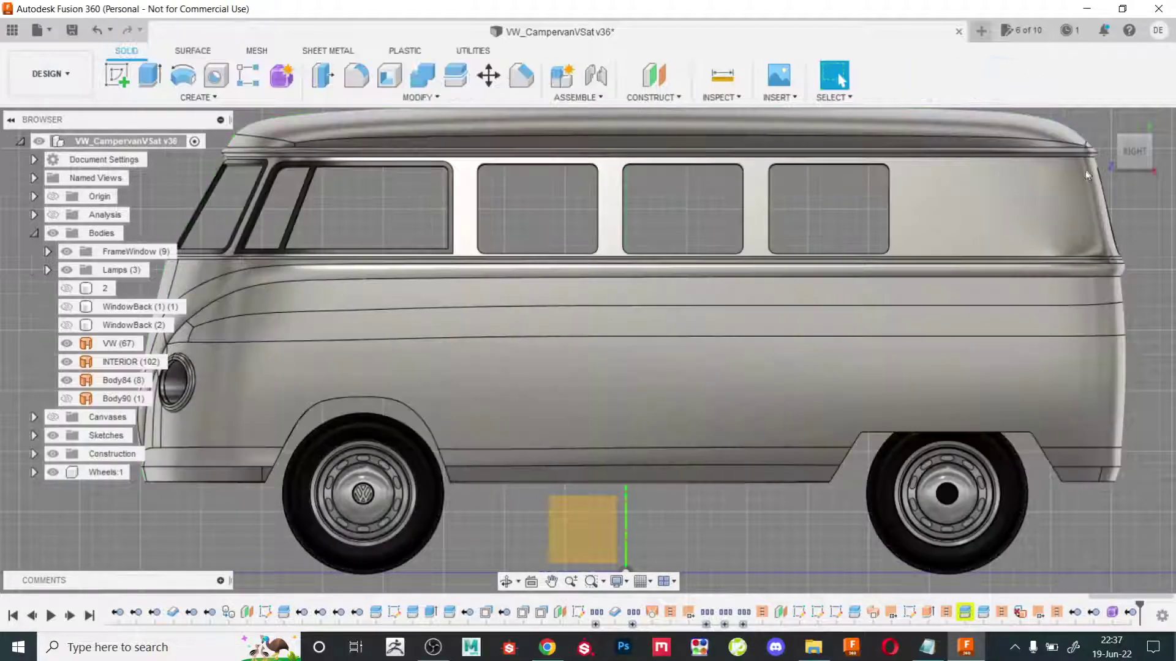
Return to the Home view, hide all sketches, and collapse the Bodies and Sketches folders
{"action": "left_click", "coordinate": [1127, 156]}
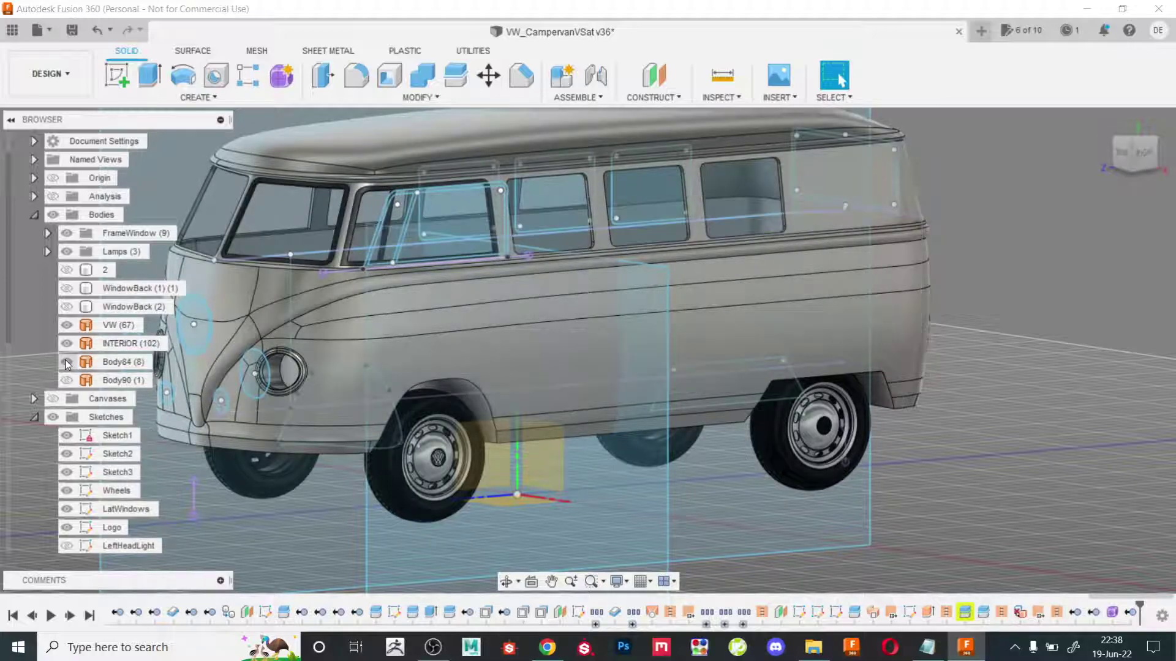
{"action": "left_click", "coordinate": [69, 381]}
{"action": "left_click", "coordinate": [53, 416]}
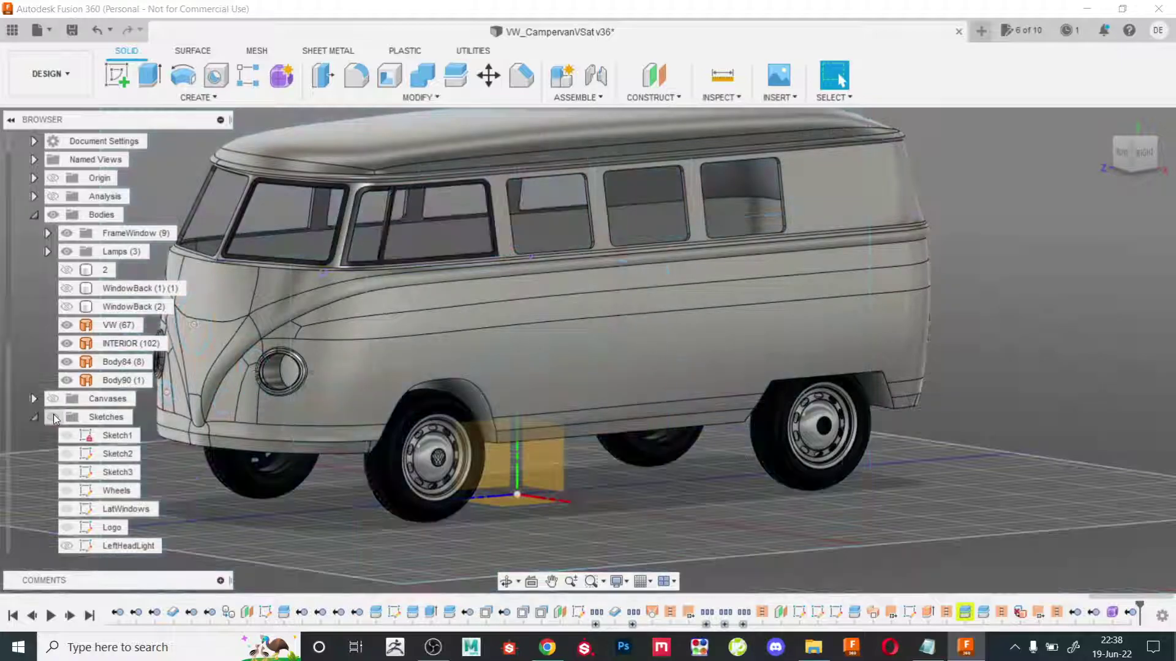
{"action": "left_click", "coordinate": [34, 215]}
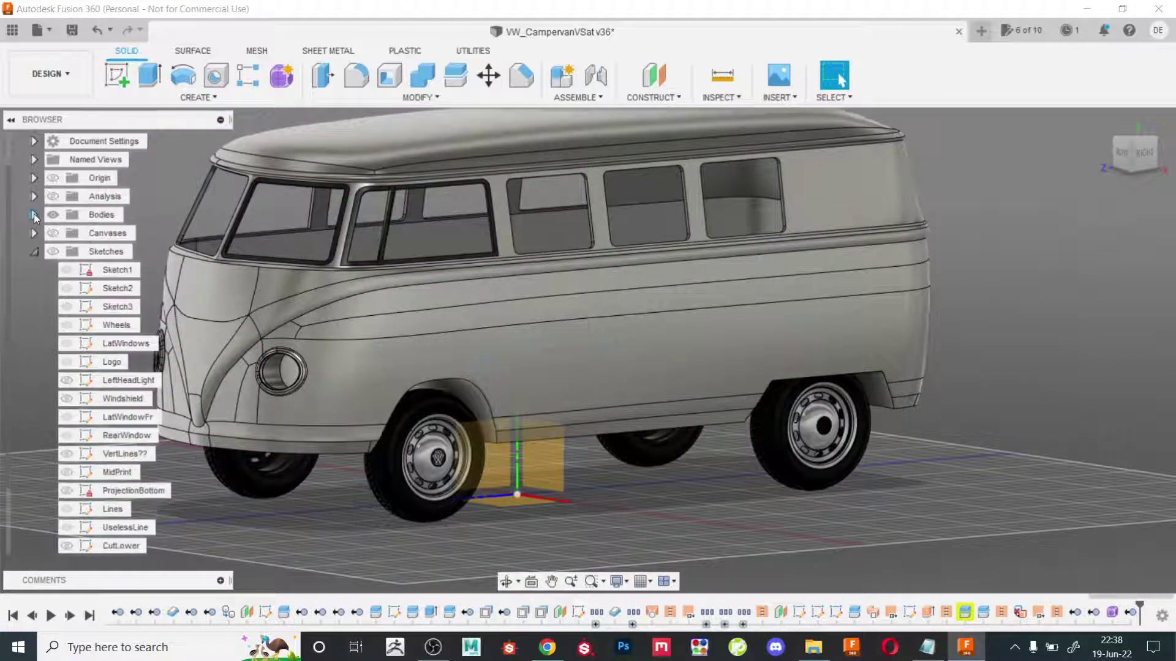
{"action": "left_click", "coordinate": [34, 251]}
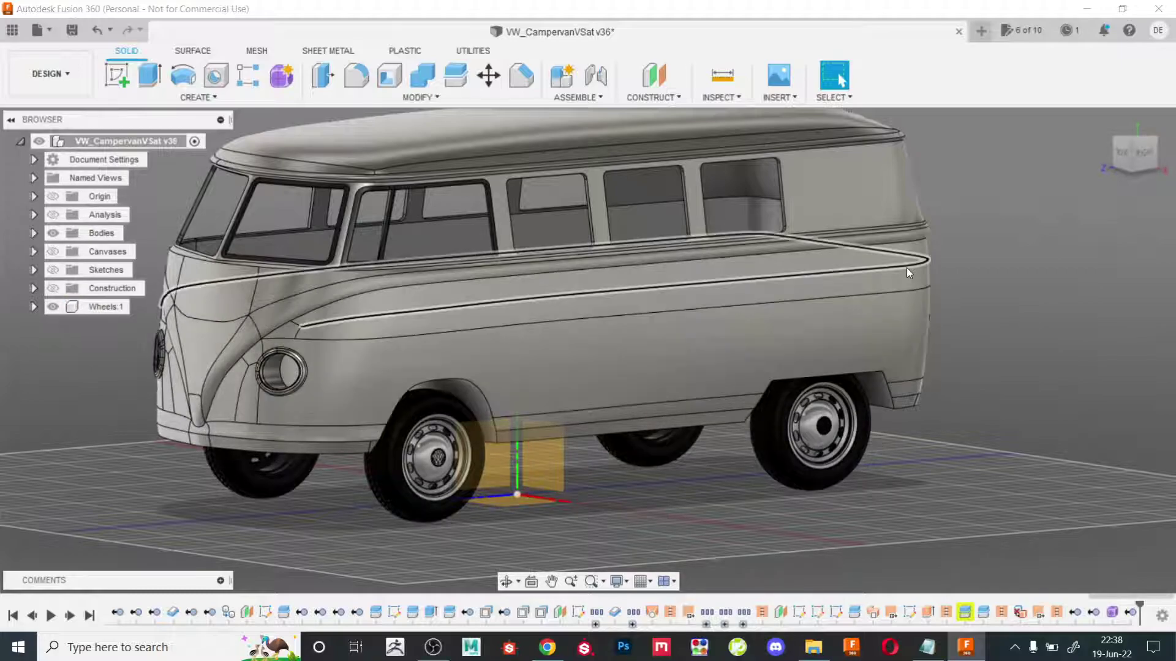
{"action": "mouse_move", "coordinate": [1149, 161]}
{"action": "middle_mouse_down", "text": "shift"}
{"action": "mouse_move", "coordinate": [3, 164]}
{"action": "mouse_move", "coordinate": [245, 166]}
{"action": "mouse_move", "coordinate": [61, 165]}
{"action": "middle_mouse_up", "text": "shift"}
{"action": "middle_click_drag", "start_coordinate": [589, 350], "coordinate": [1148, 161], "text": "shift"}
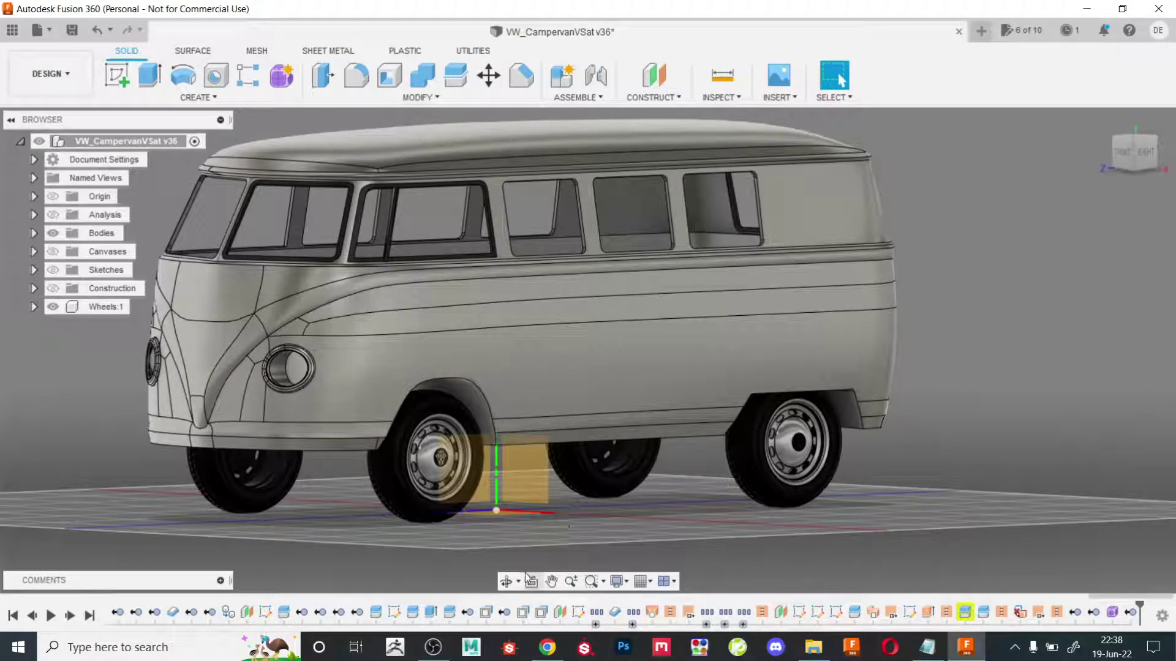
{"action": "left_click", "coordinate": [552, 581]}
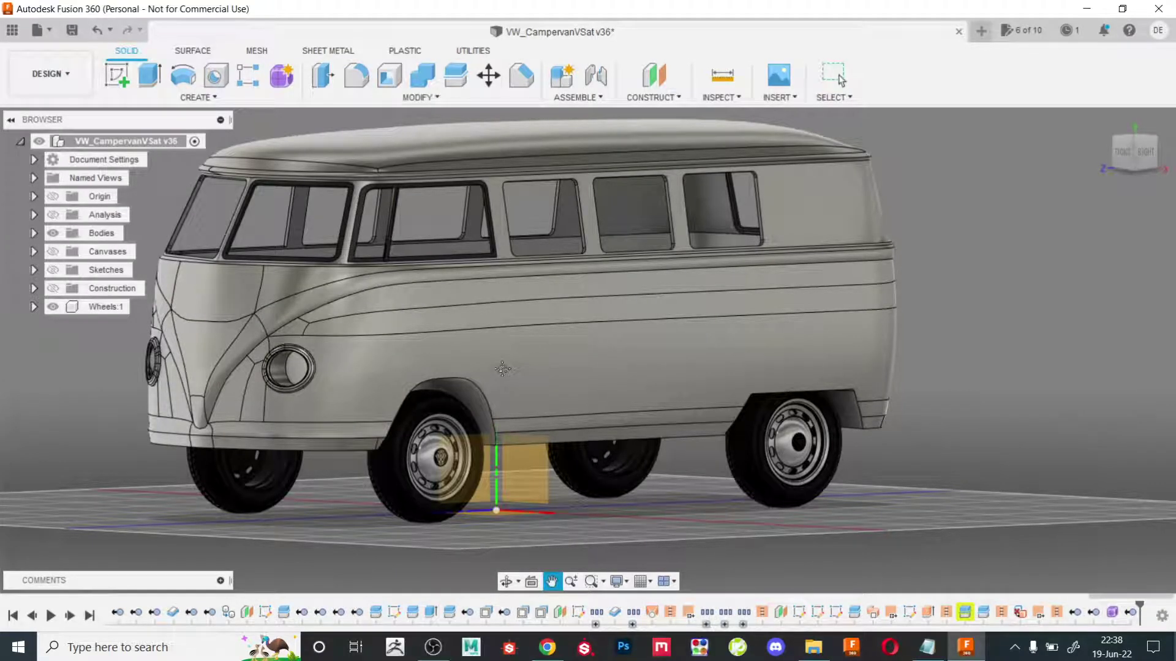
{"action": "left_click_drag", "start_coordinate": [503, 368], "coordinate": [599, 417]}
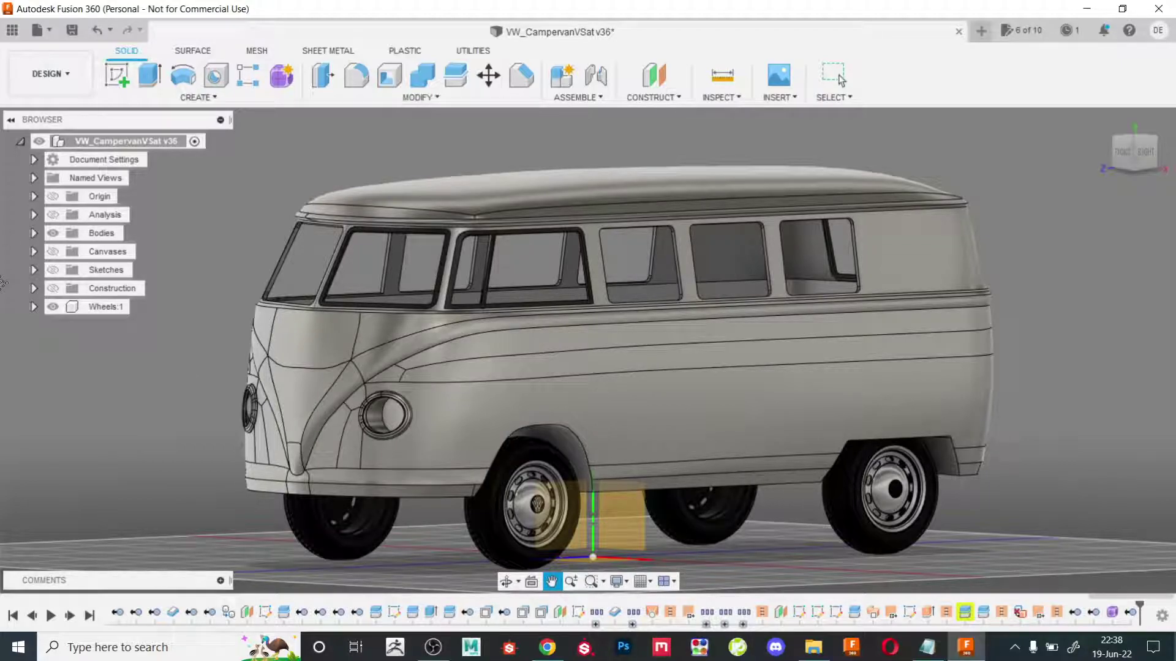
{"action": "left_click", "coordinate": [53, 251]}
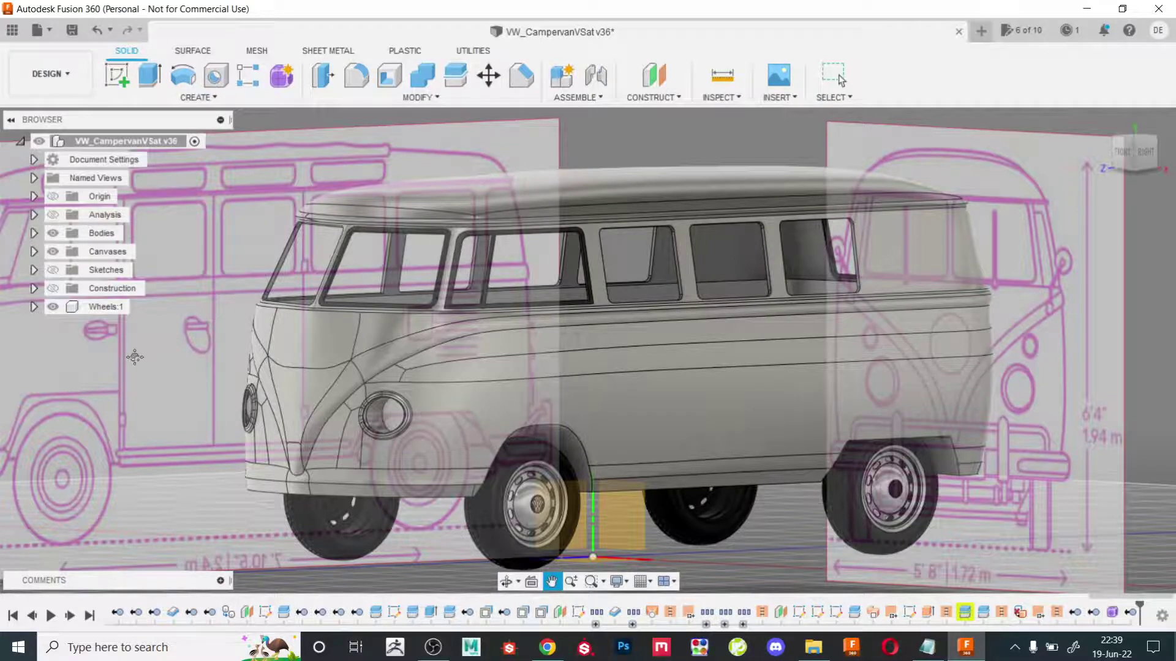
{"action": "left_click", "coordinate": [54, 251]}
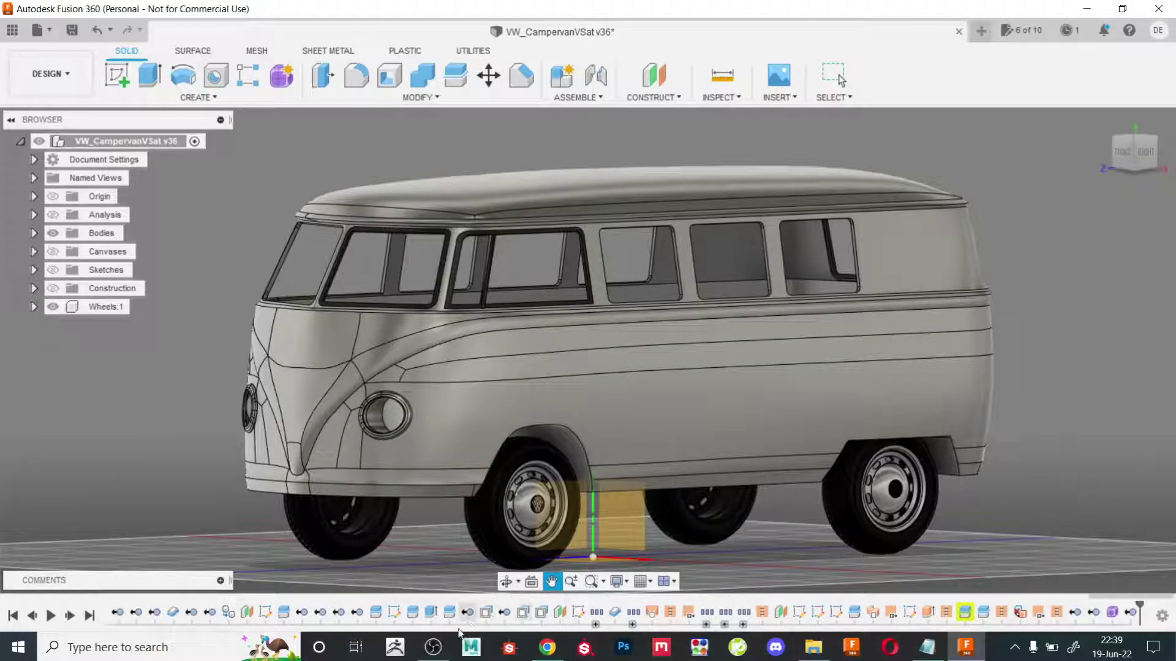
Bring the OBS Studio window to the front from the taskbar
{"action": "left_click", "coordinate": [435, 649]}
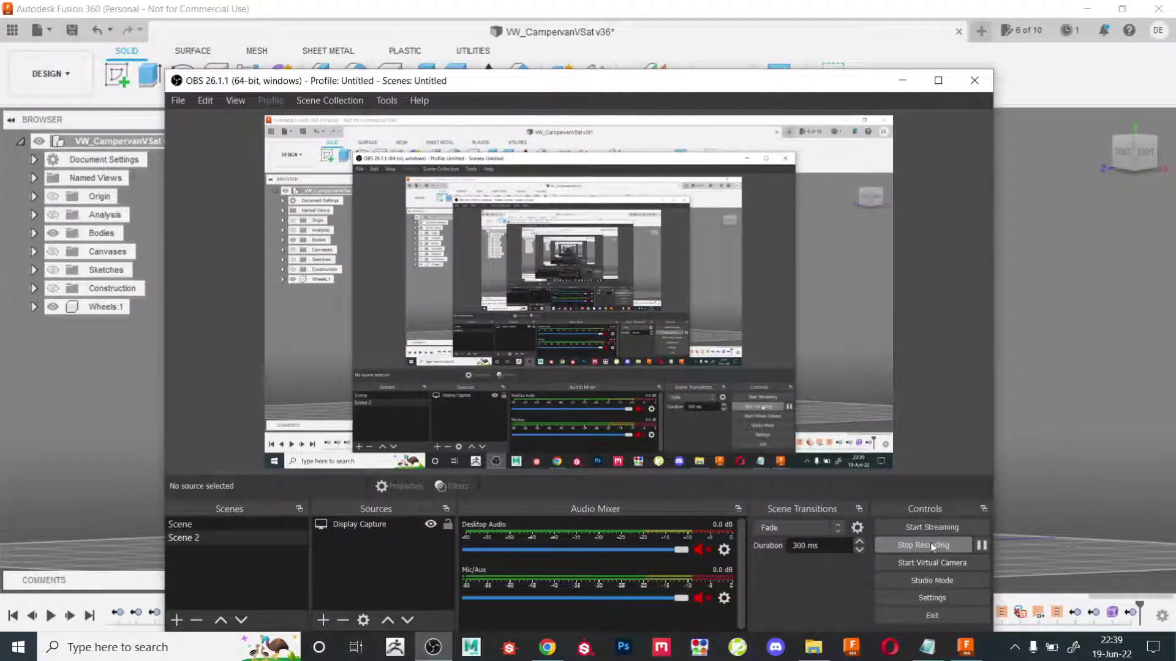